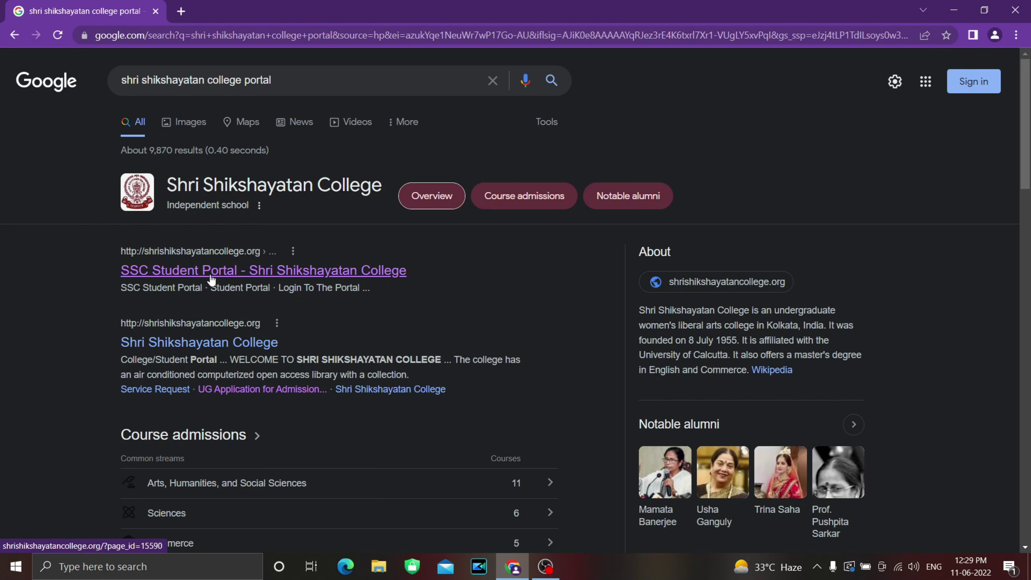
Step: Open the 'SSC Student Portal - Shri Shikshayatan College' result from Google Search
left_click(201, 276)
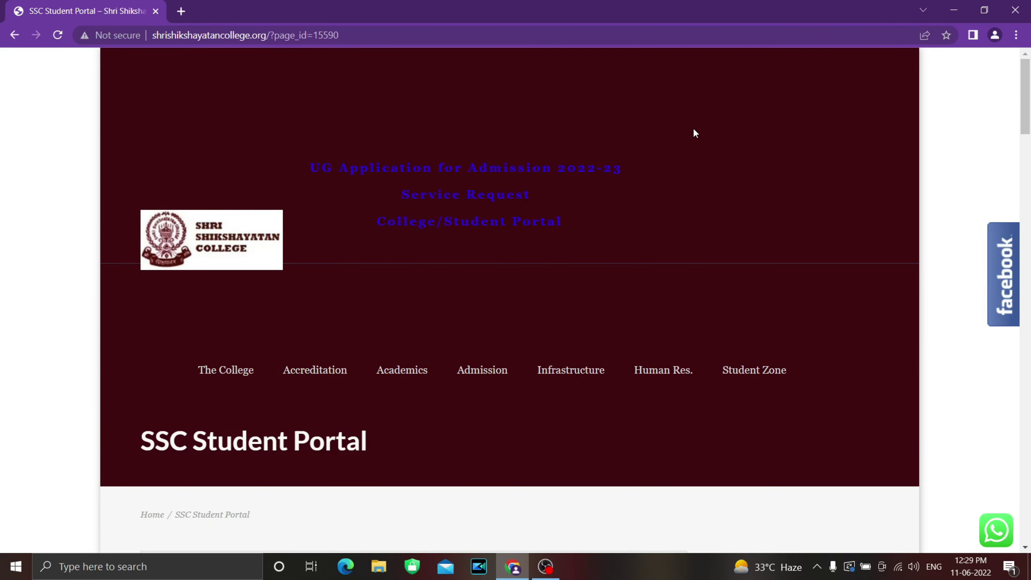
Step: Open the 'UG Application for Admission 2022-23' link from the portal header
scroll(648, 352, "down", 4)
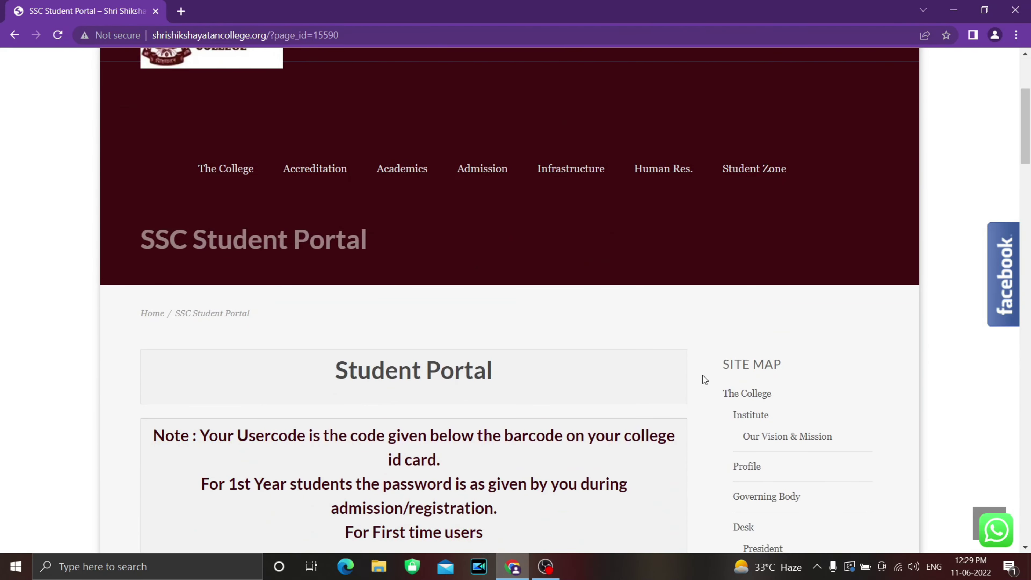
scroll(702, 374, "up", 3)
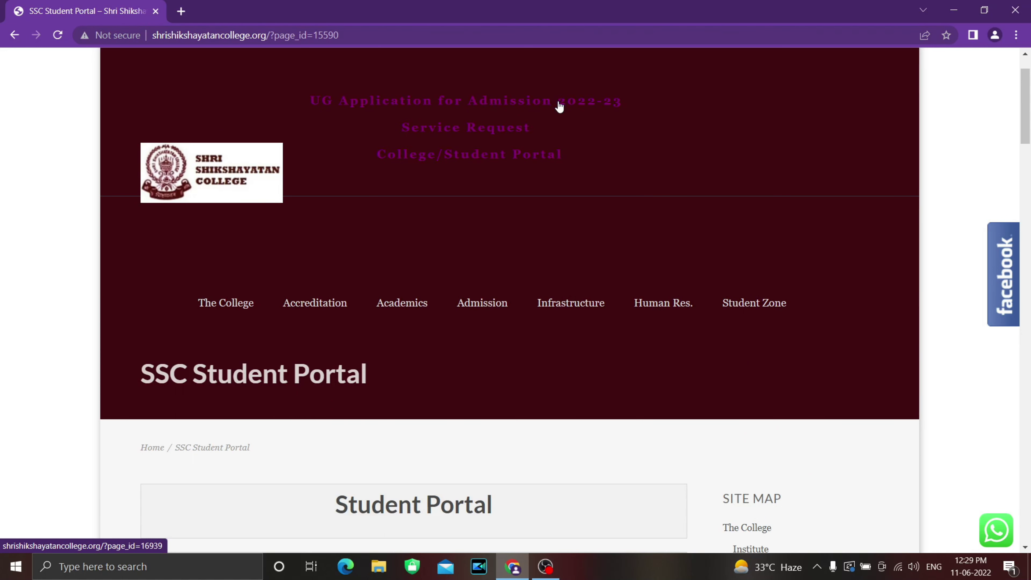
left_click(550, 106)
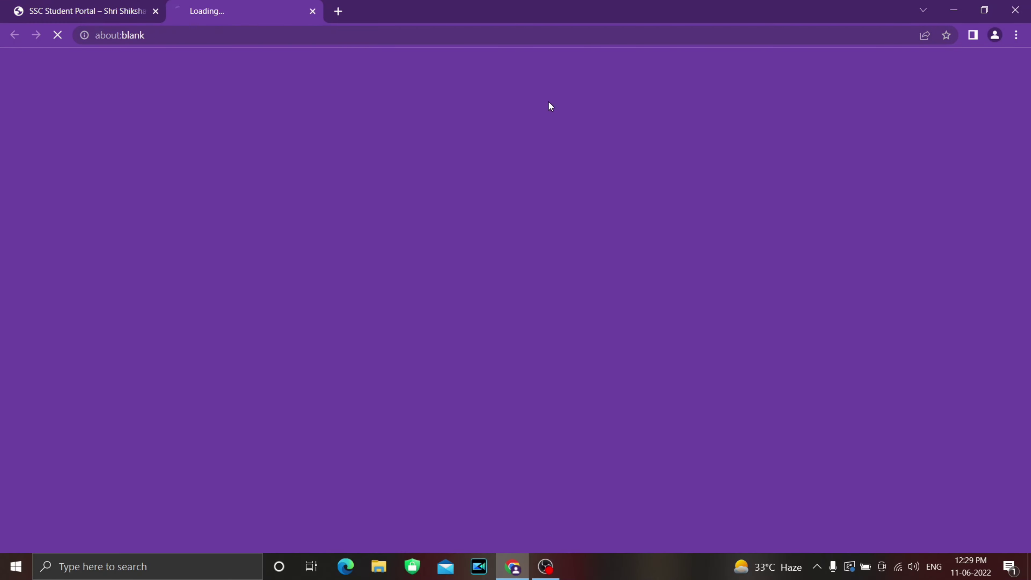
Step: Scroll down the UG admission notice past the helpline text to the Quick Links
scroll(767, 431, "down", 2)
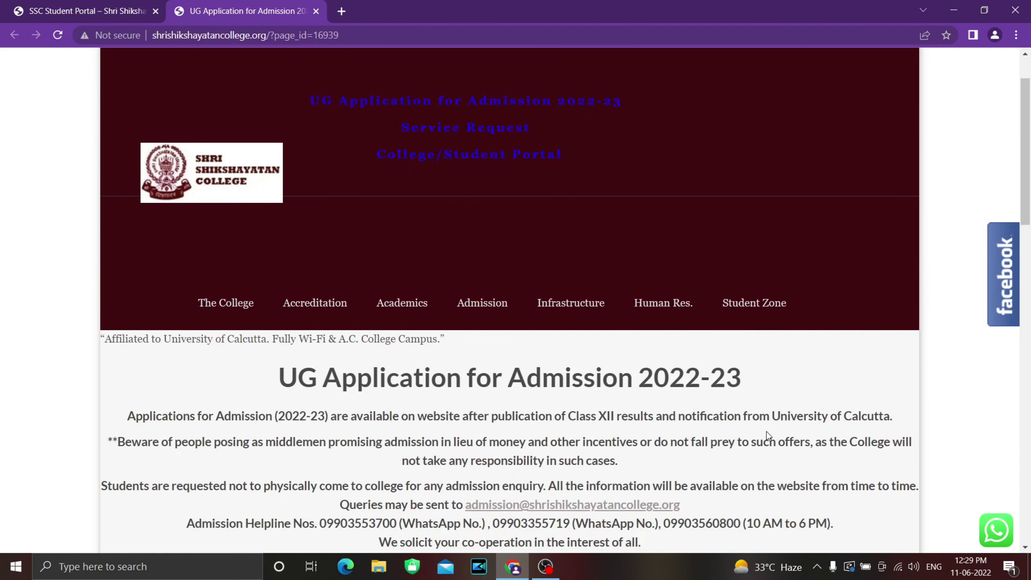
scroll(552, 396, "down", 1)
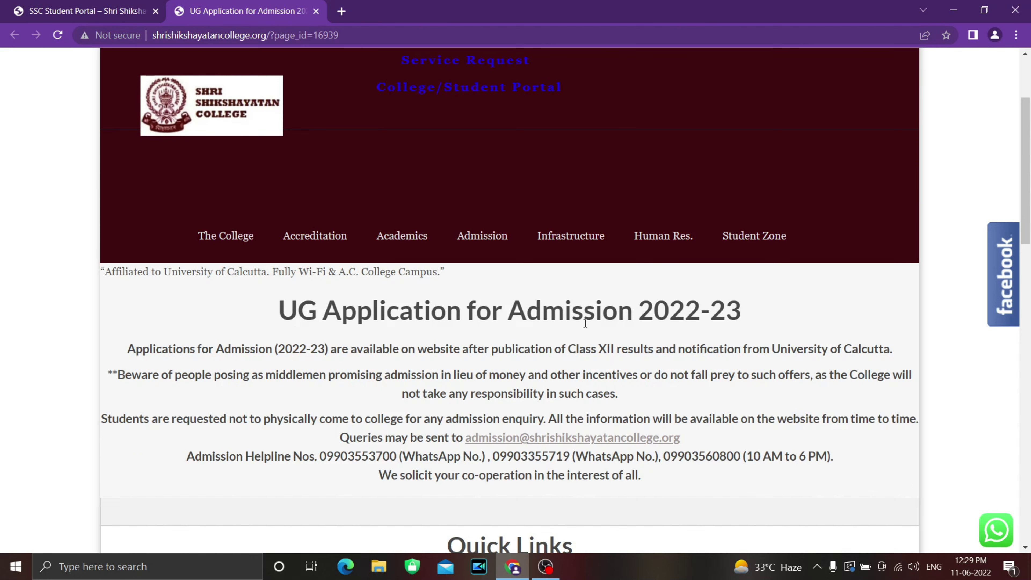
scroll(775, 329, "down", 1)
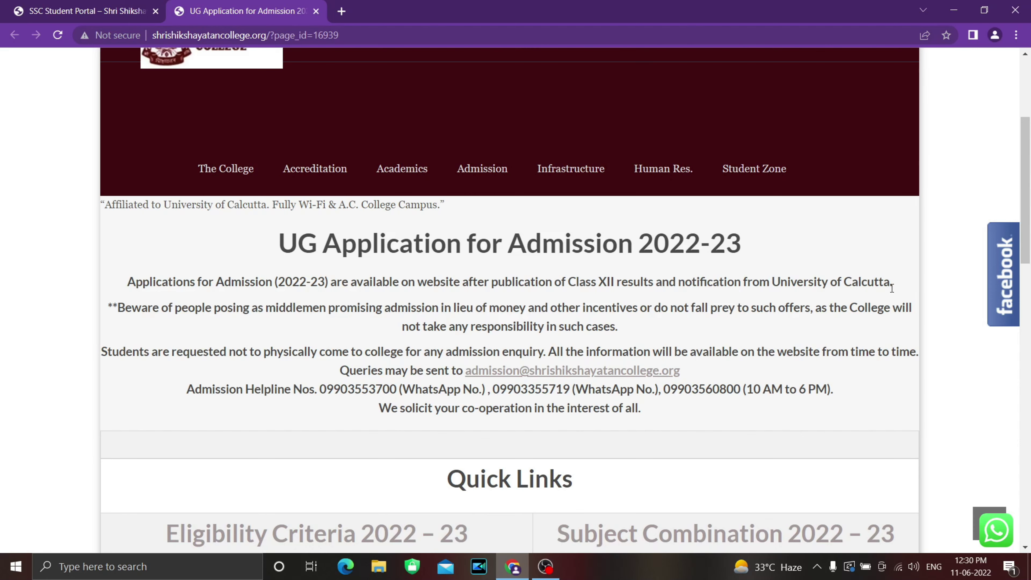
scroll(712, 297, "down", 2)
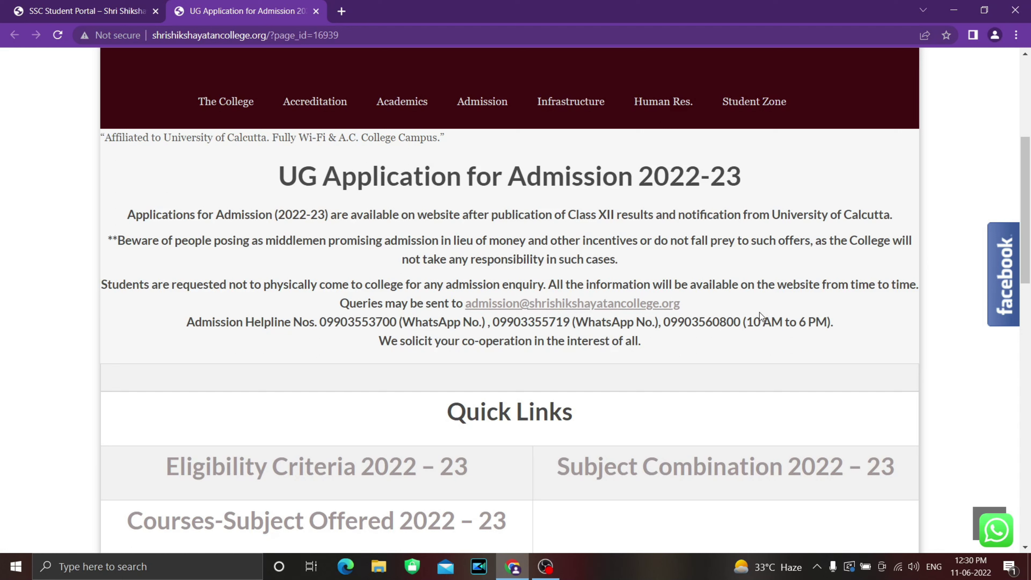
scroll(448, 270, "down", 3)
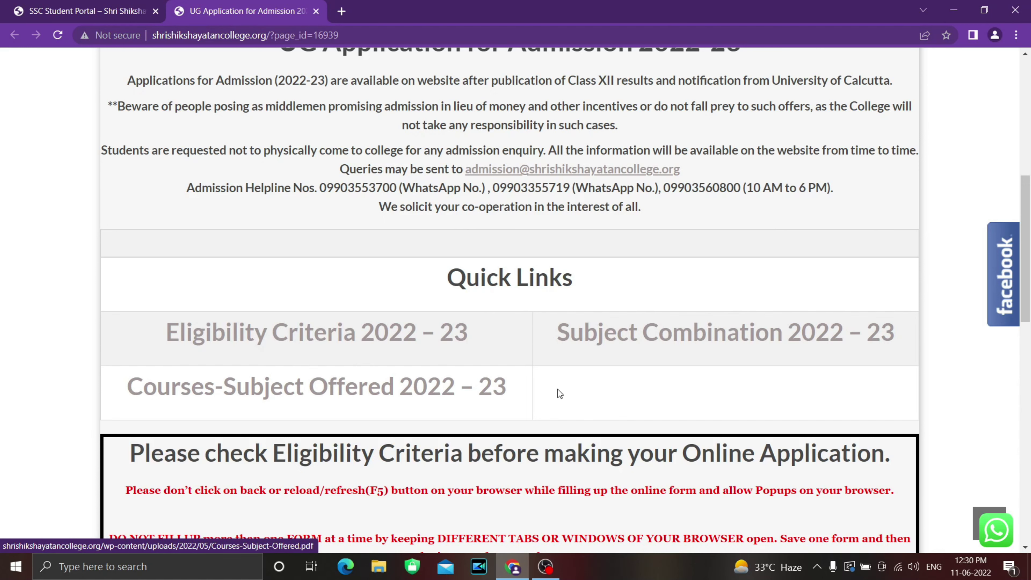
Step: Scroll to the eligibility box and briefly highlight the one-form-at-a-time warning
scroll(625, 372, "down", 5)
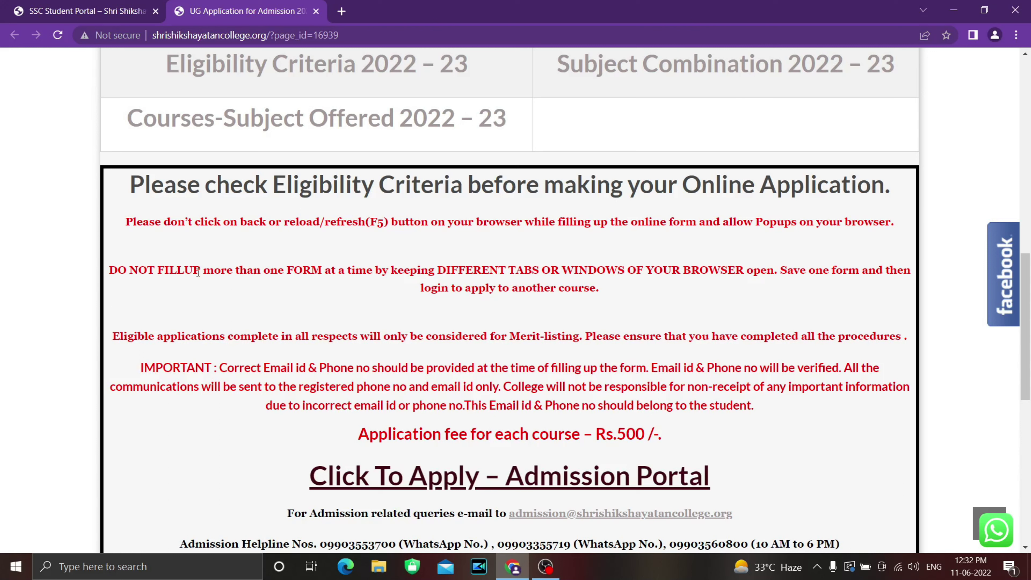
left_click_drag(250, 273, 373, 271)
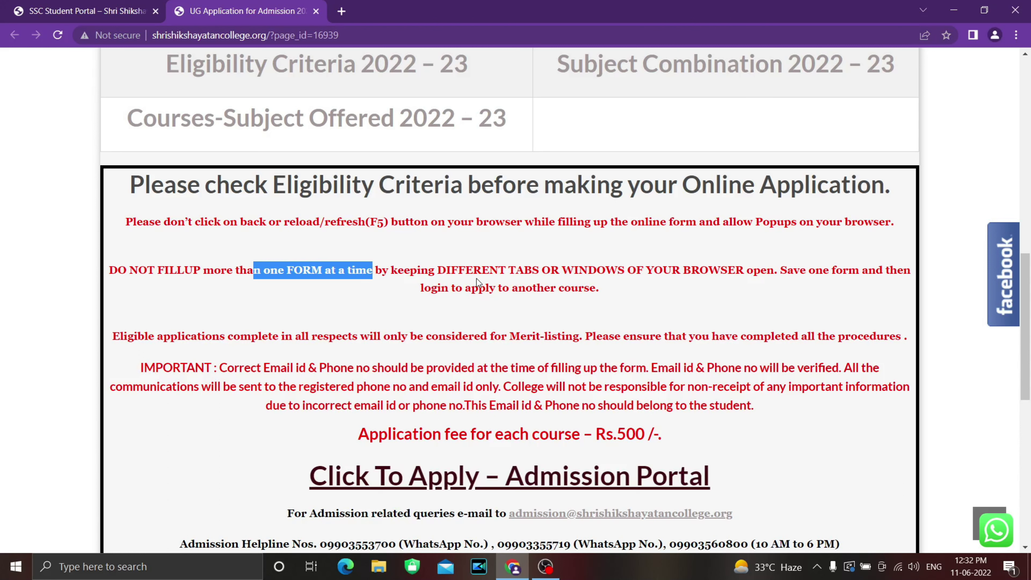
left_click(579, 278)
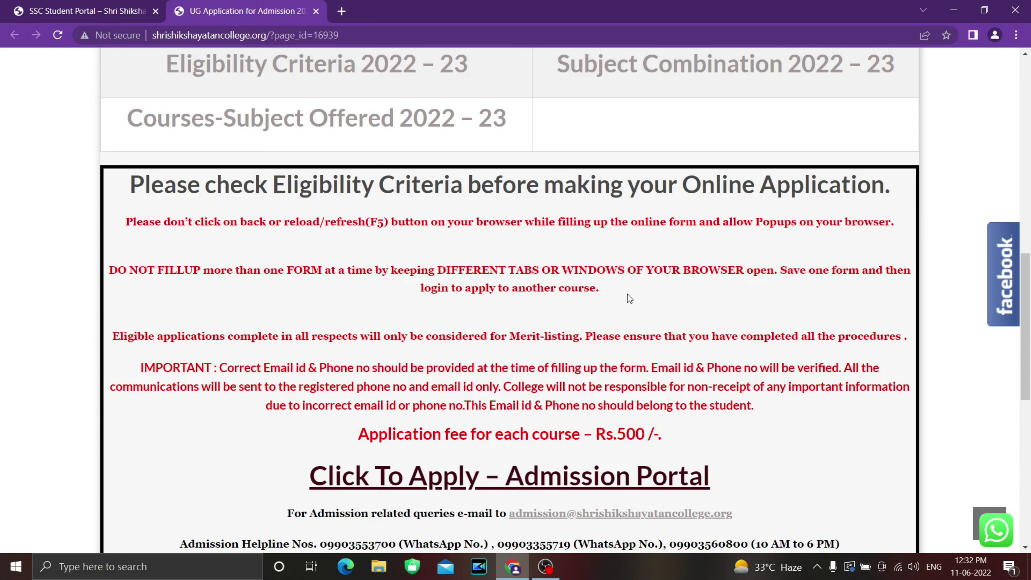
Step: Open two new browser tabs, then close the extra one
left_click(341, 11)
left_click(503, 11)
left_click(476, 11)
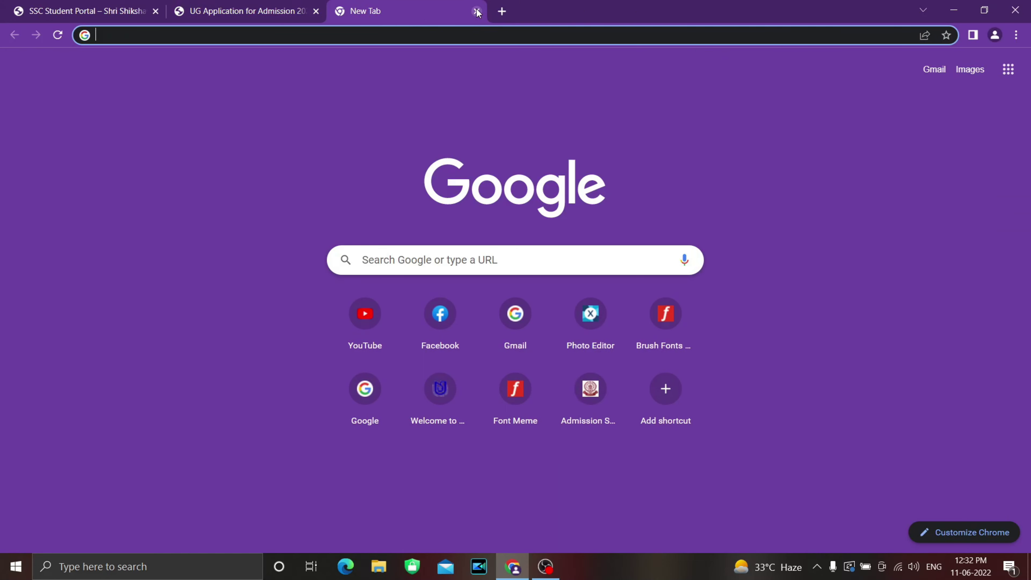
Step: Close the empty new tab to return to the UG Application page
left_click(477, 12)
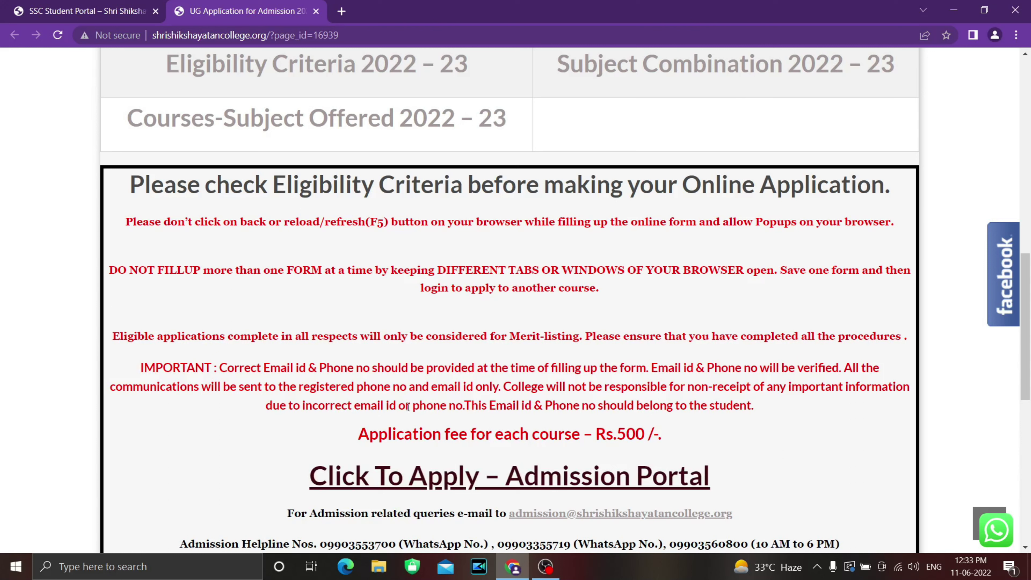
Step: Highlight the IMPORTANT e-mail/phone note and the Rs.500 fee line, then scroll to the apply link
left_click_drag(419, 406, 472, 406)
left_click(532, 410)
left_click_drag(755, 406, 220, 368)
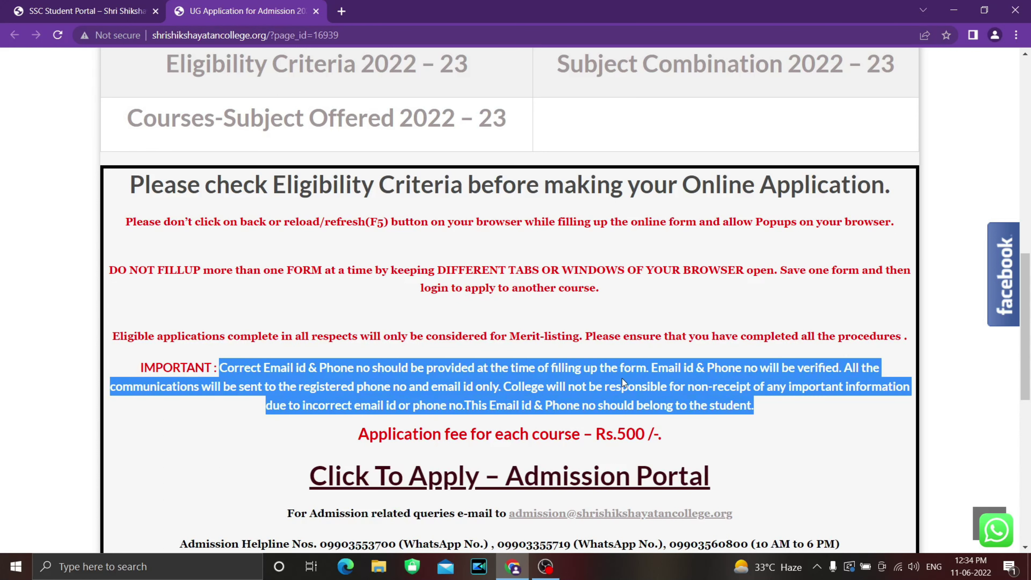
left_click(746, 404)
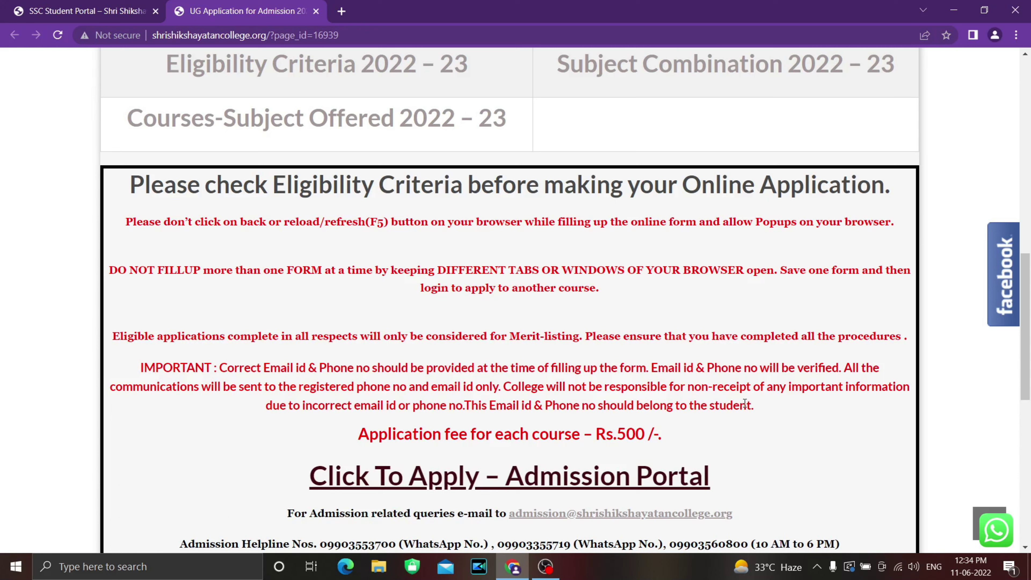
left_click_drag(370, 435, 646, 437)
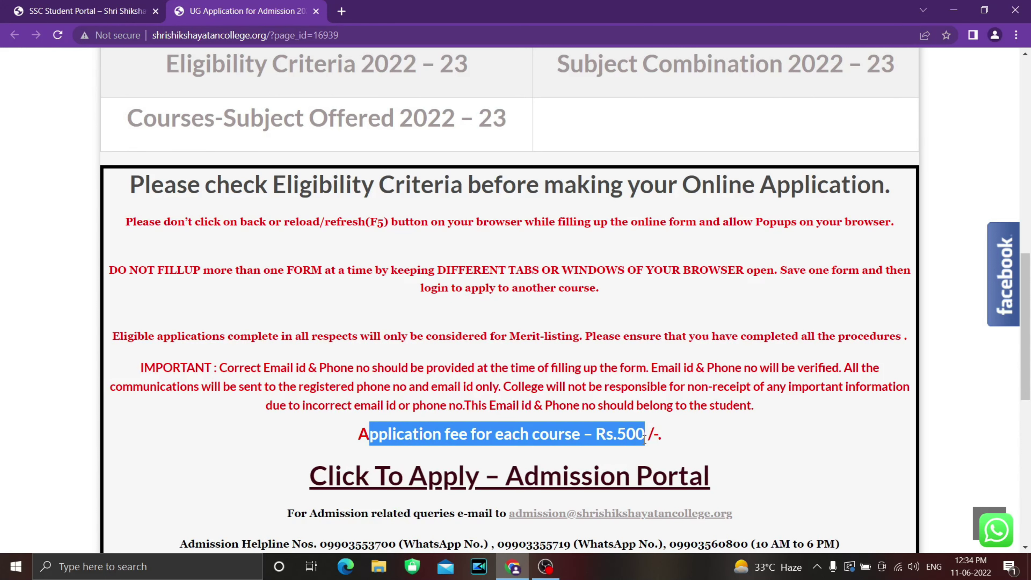
scroll(767, 424, "down", 4)
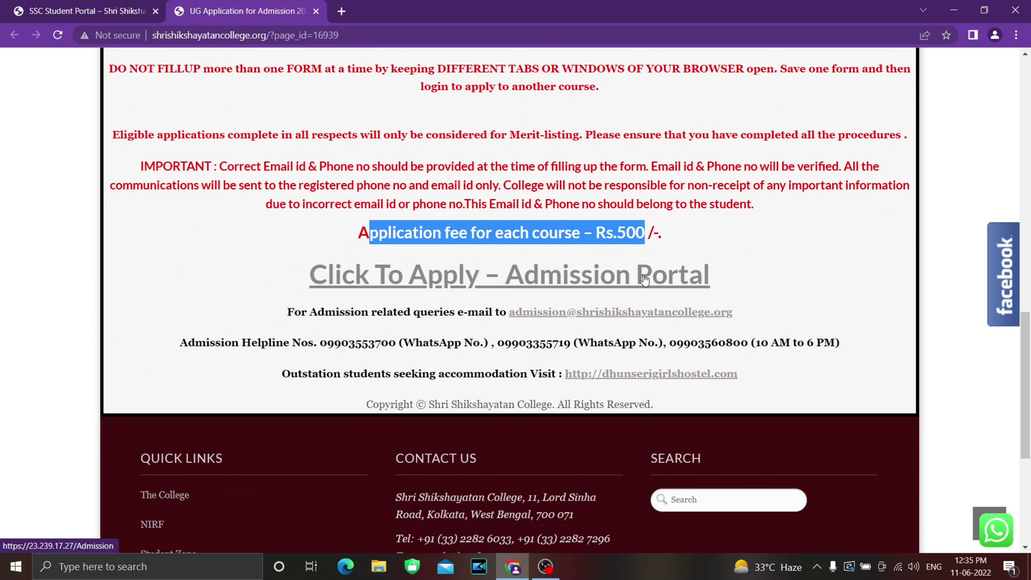
Step: Open 'Click To Apply – Admission Portal', then 'Click here to Apply Online'
left_click(530, 275)
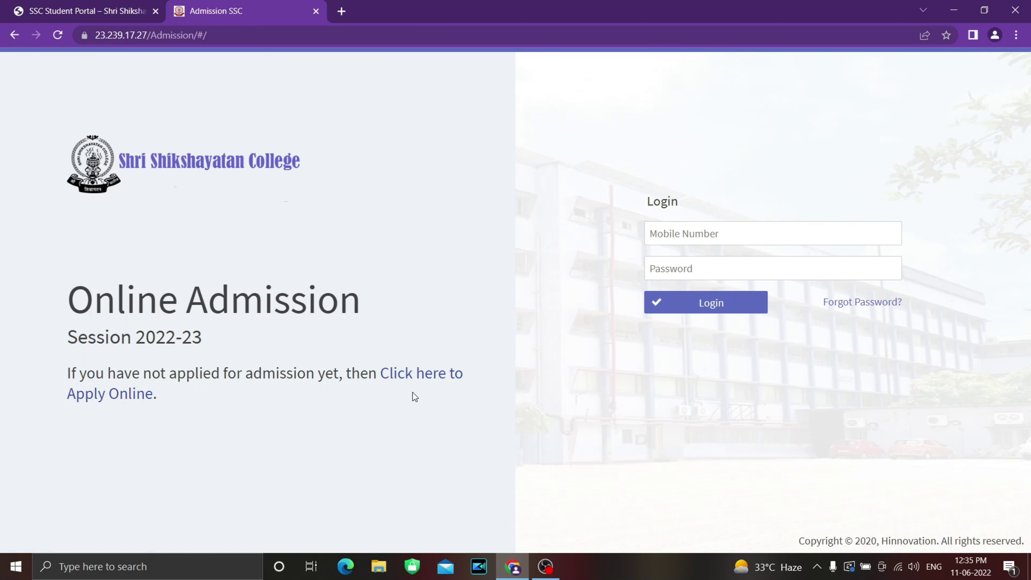
left_click(433, 380)
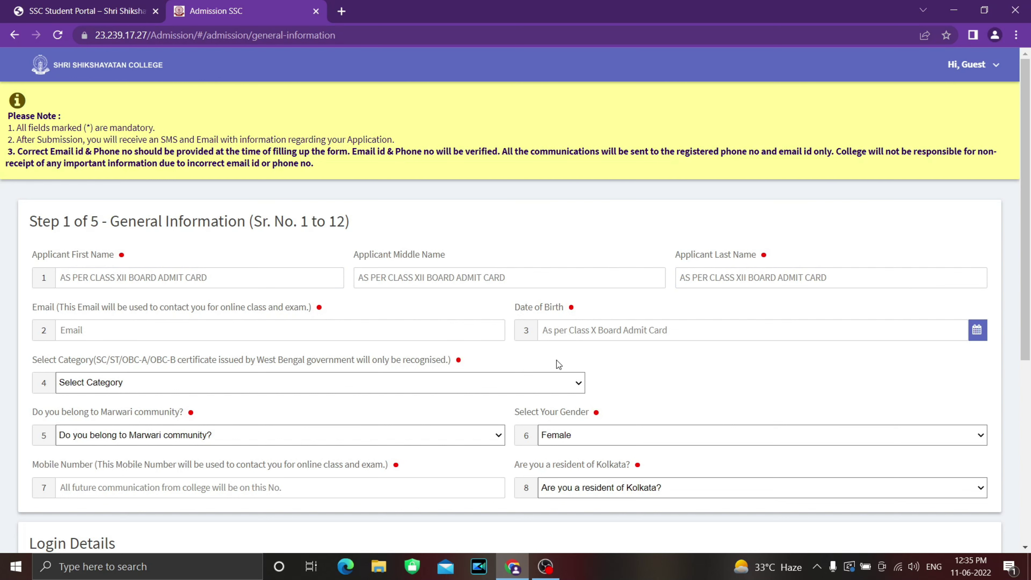
Step: Enter the applicant's first and last name in uppercase, leaving the middle name blank
scroll(683, 349, "down", 1)
scroll(535, 357, "up", 1)
left_click(285, 276)
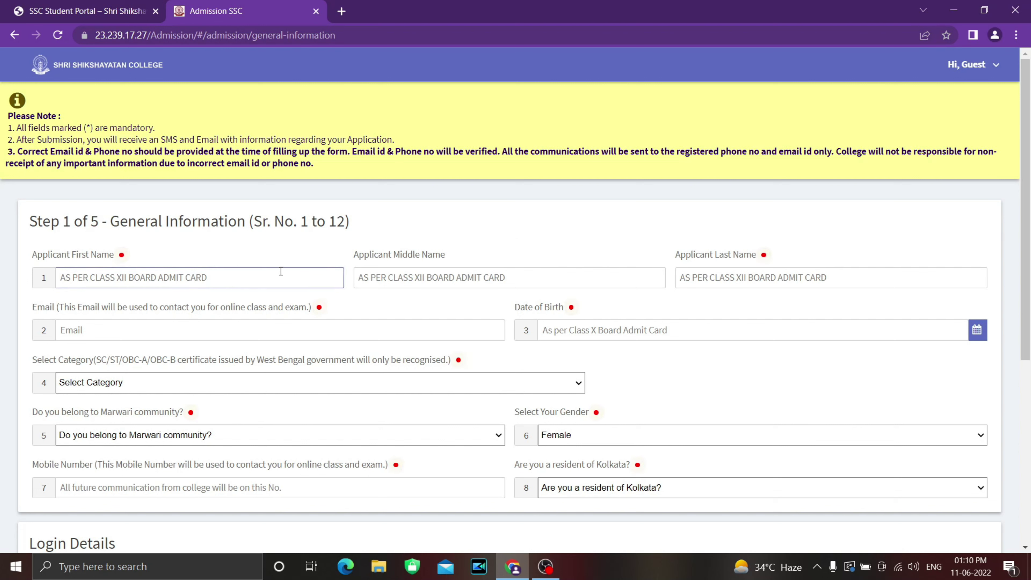
left_click(469, 279)
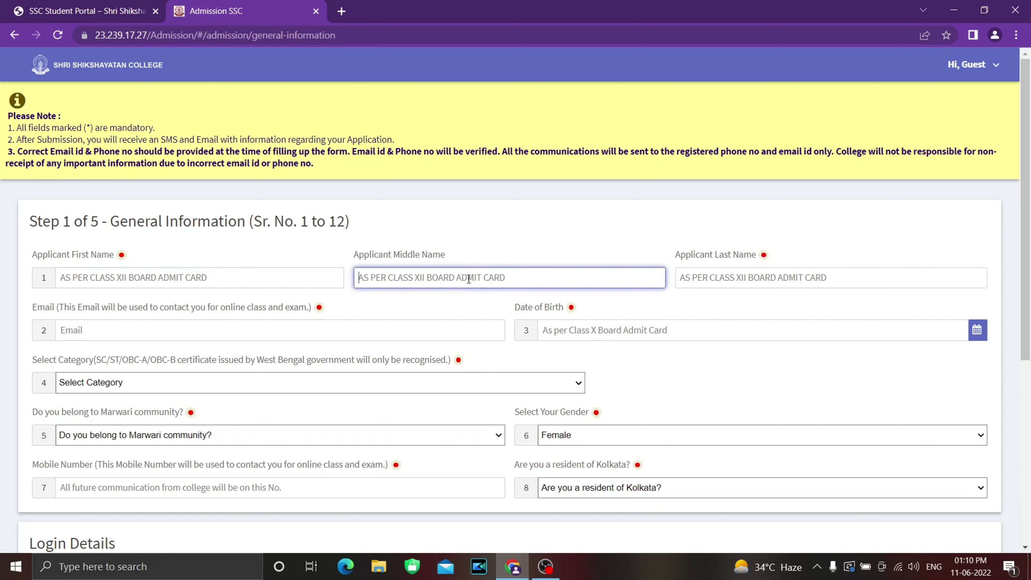
left_click(717, 278)
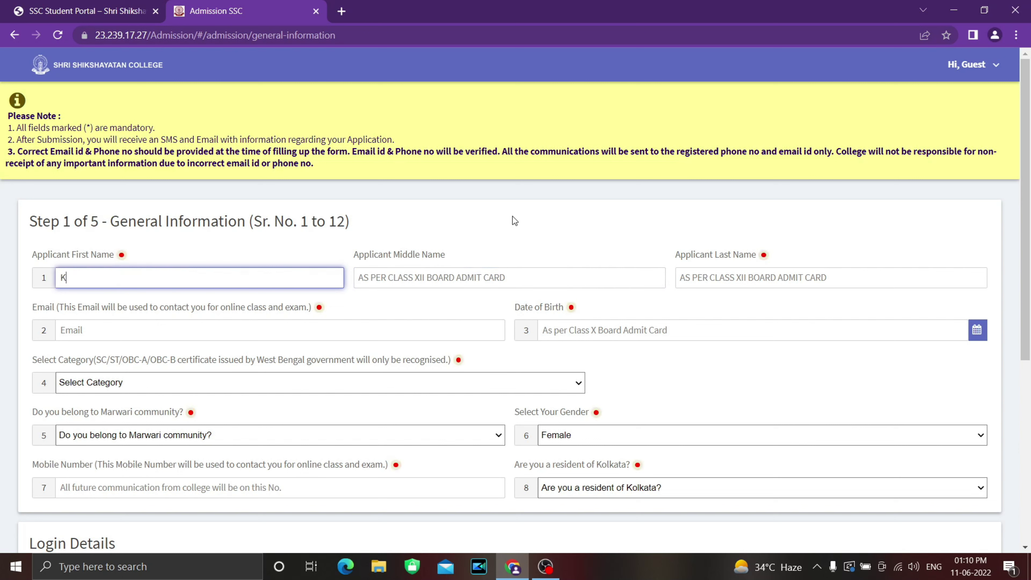
key("Tab")
key("Tab")
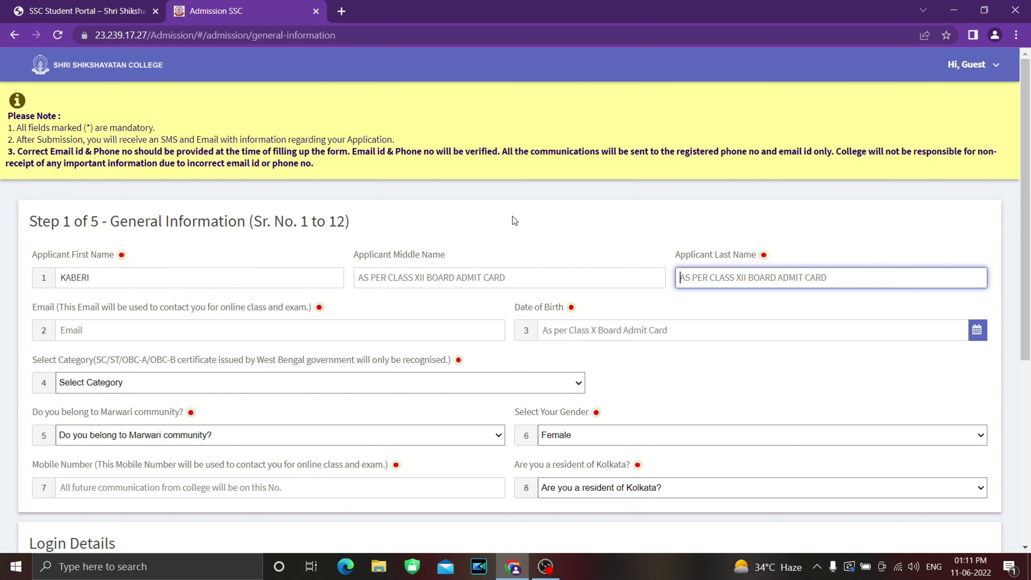
Step: Replace the uppercase Email entry with the applicant's lowercase Gmail address
key("Tab")
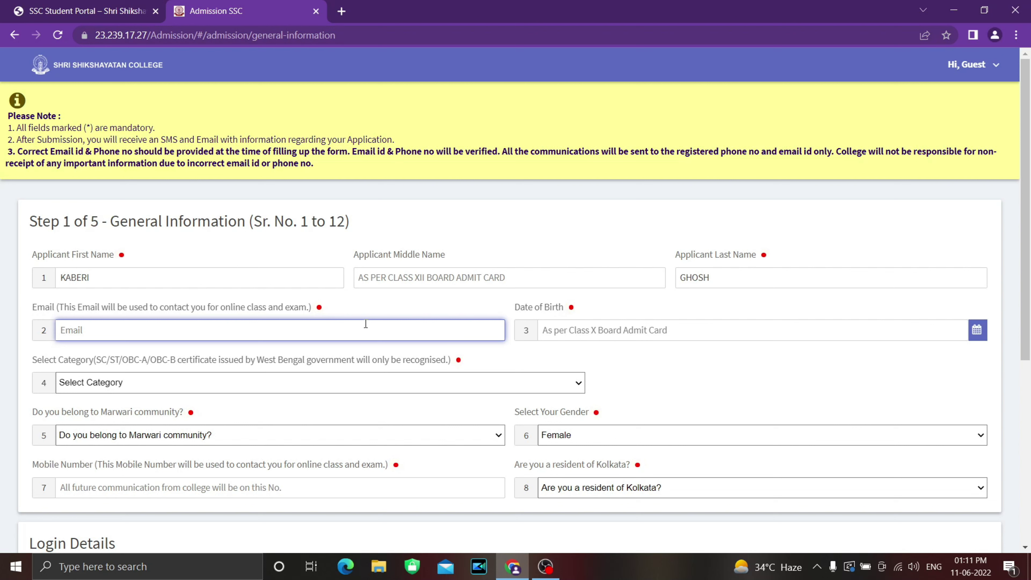
type("XYZ")
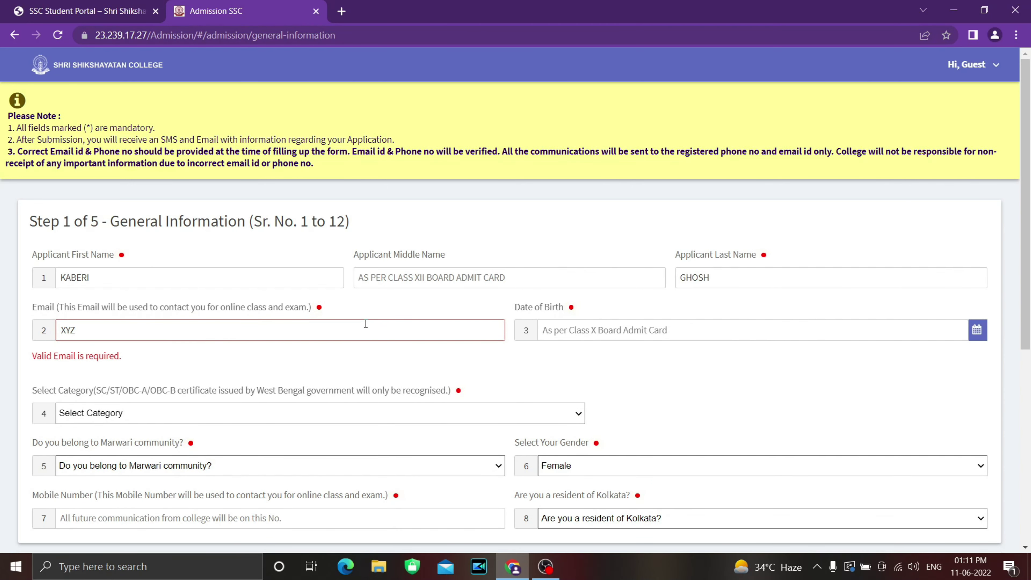
left_click_drag(34, 357, 125, 358)
left_click(82, 330)
double_click(61, 330)
key("Caps_Lock")
type("x")
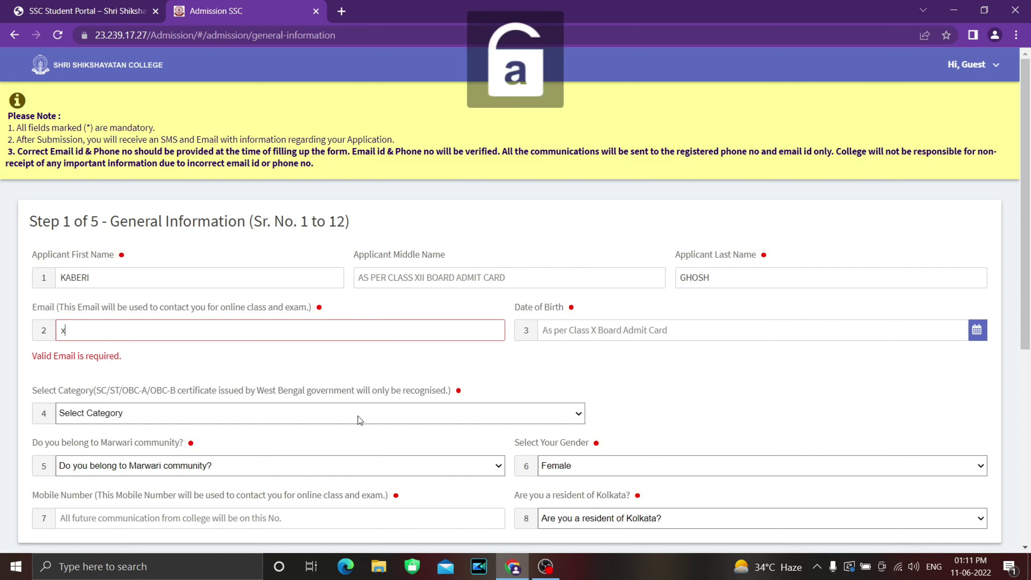
type("yz@")
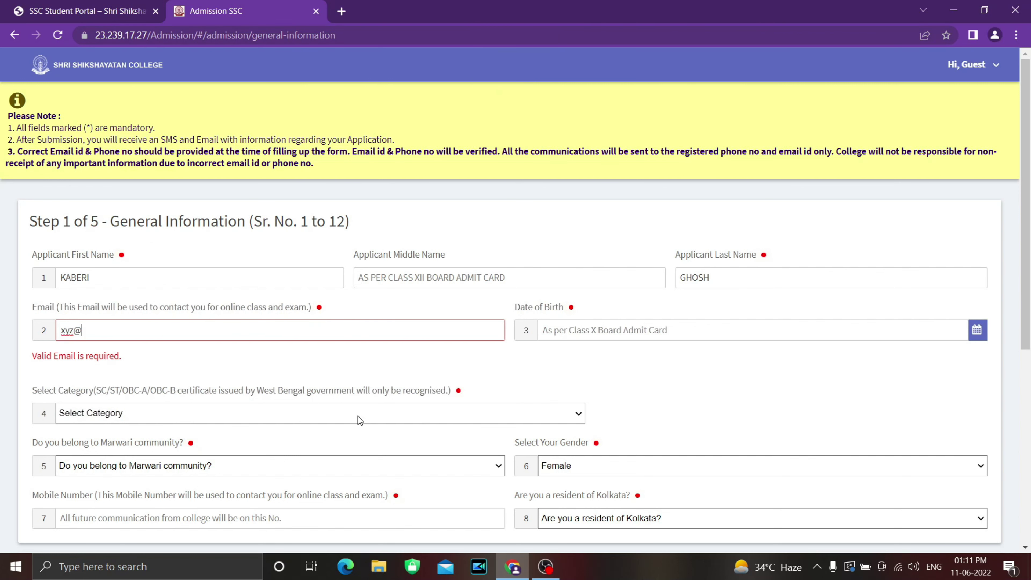
type("gmail.com")
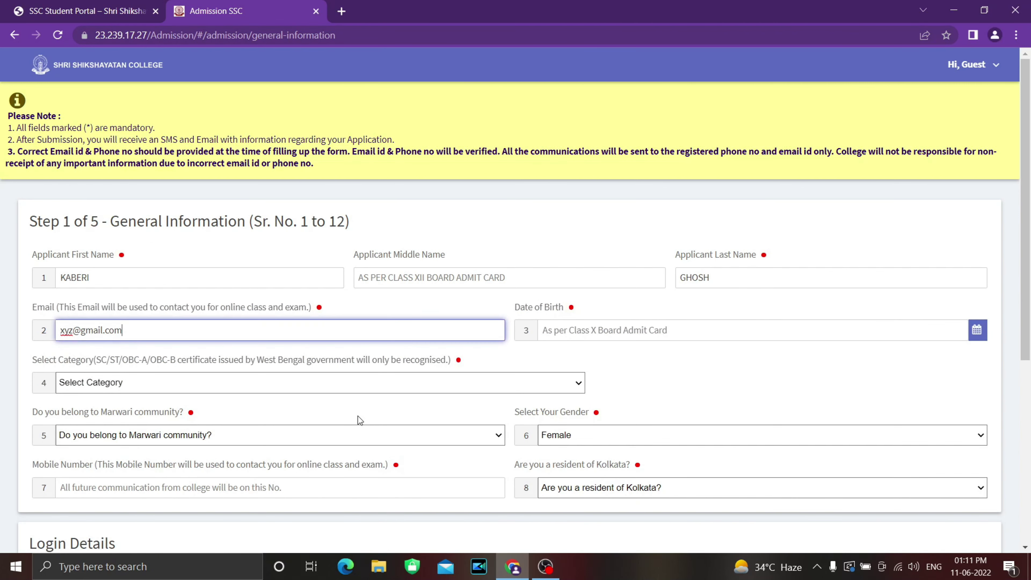
key("Tab")
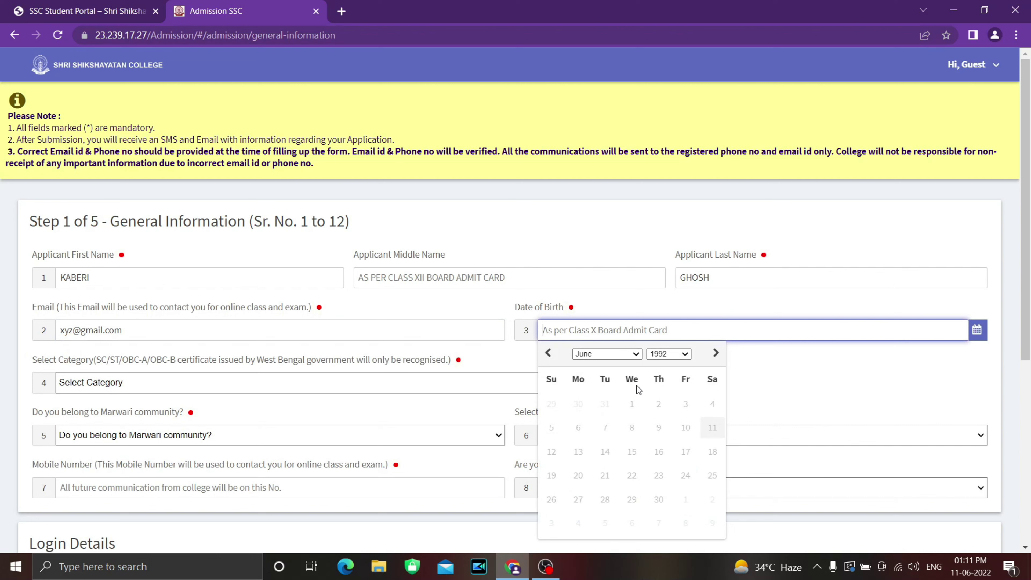
left_click(637, 354)
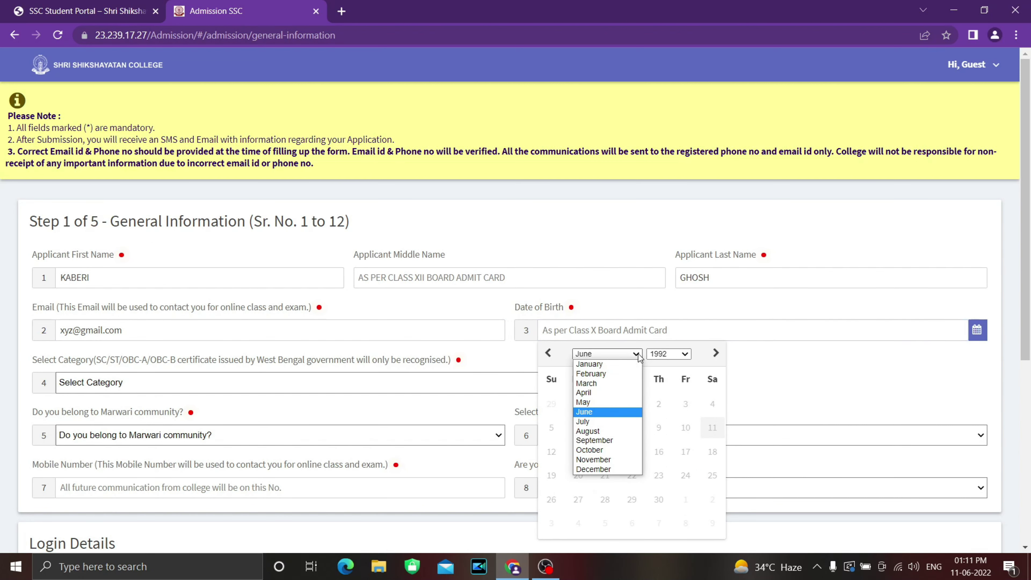
left_click(615, 385)
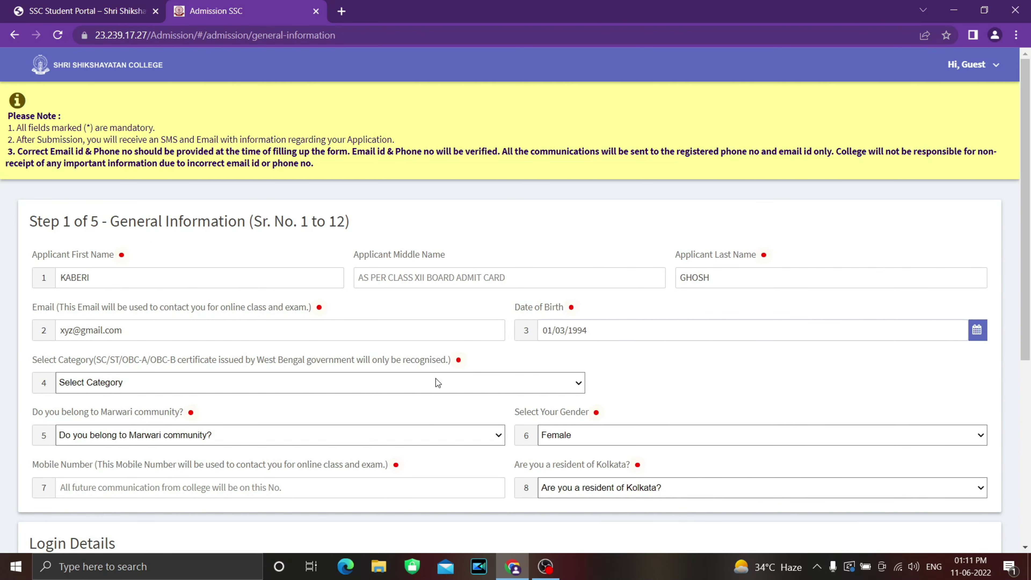
left_click(252, 383)
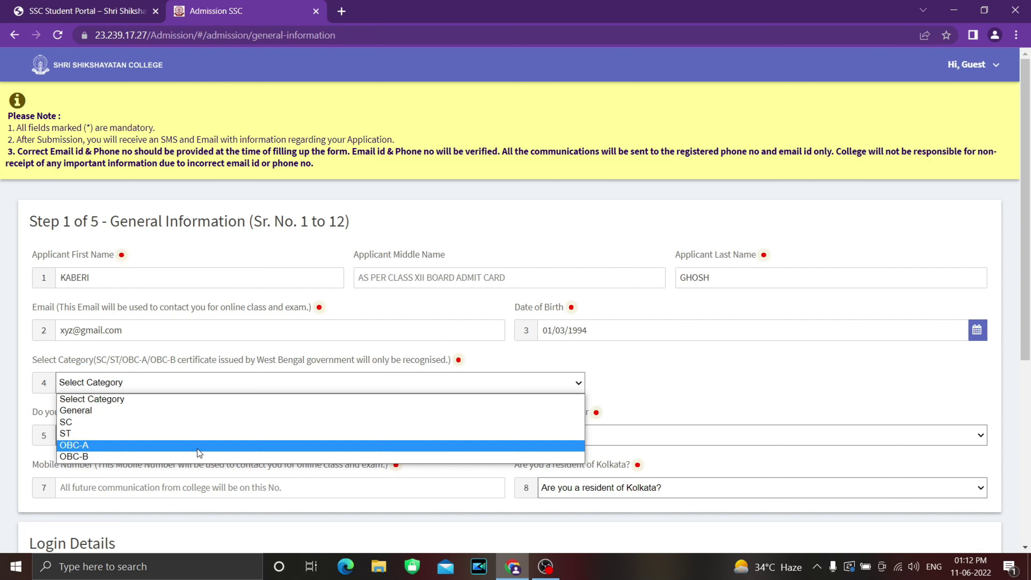
left_click(192, 422)
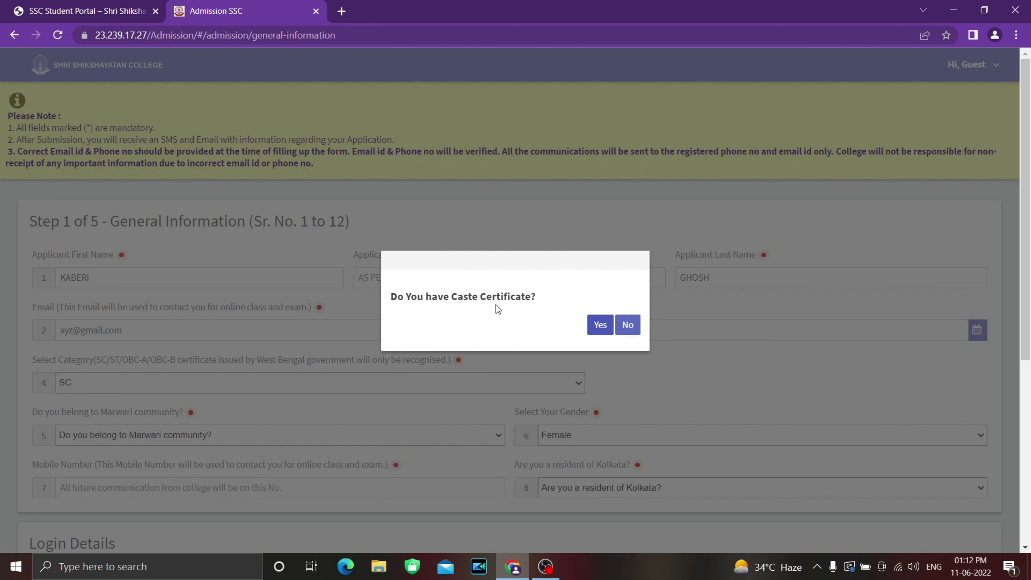
left_click(600, 325)
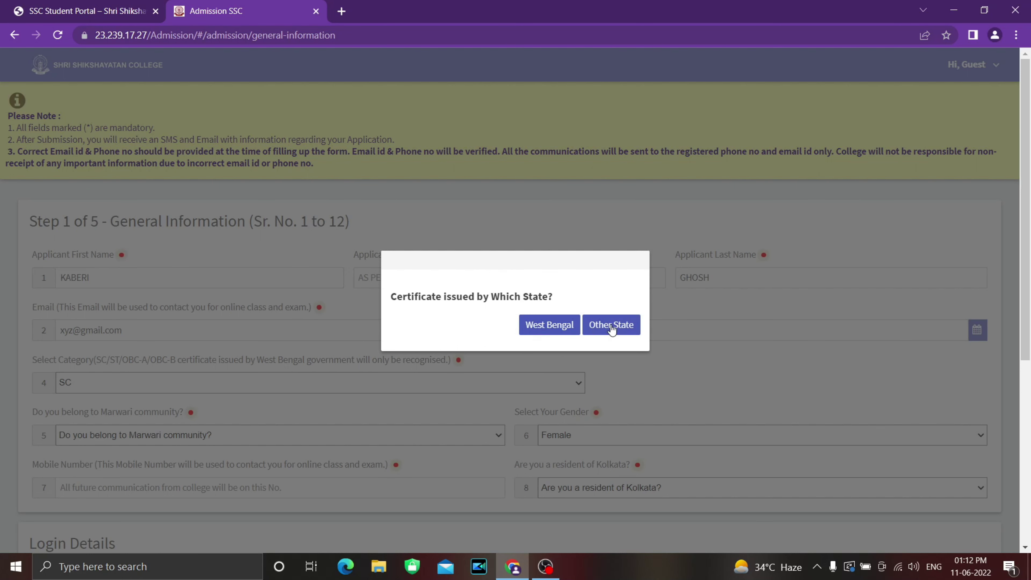
left_click(551, 332)
scroll(655, 369, "down", 3)
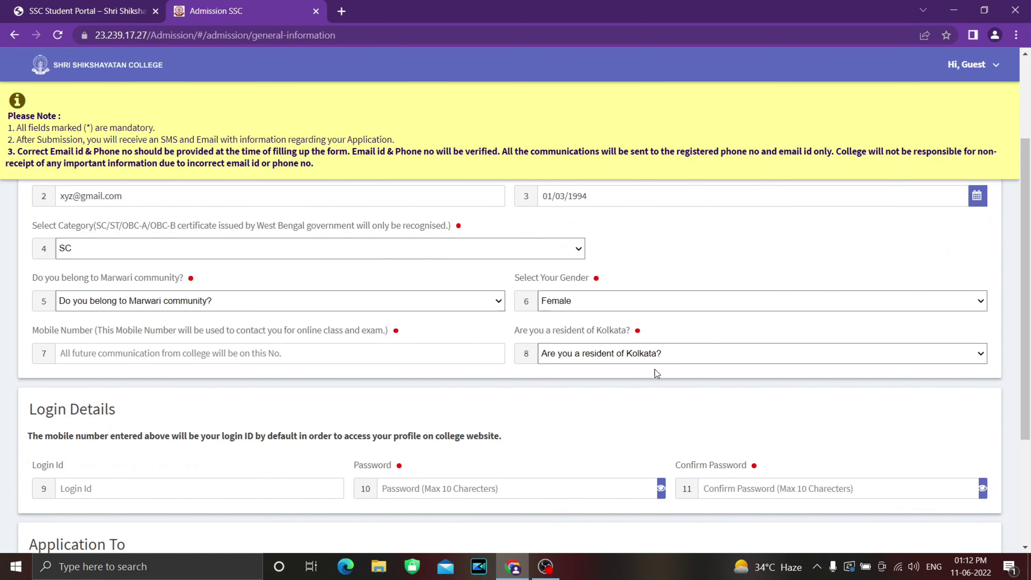
Step: Set Marwari community to No and gender to Female
left_click(262, 306)
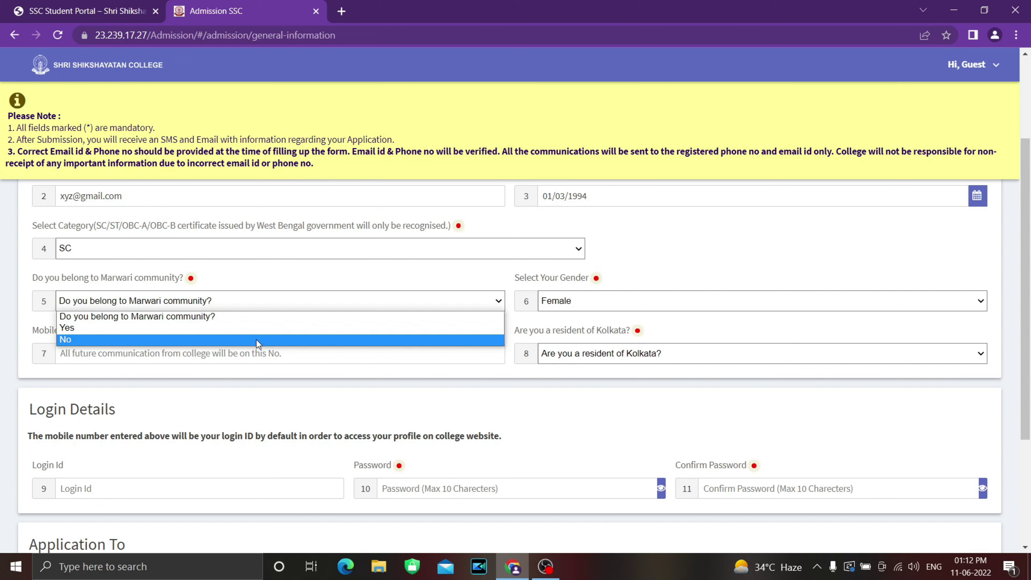
left_click(258, 340)
left_click(583, 307)
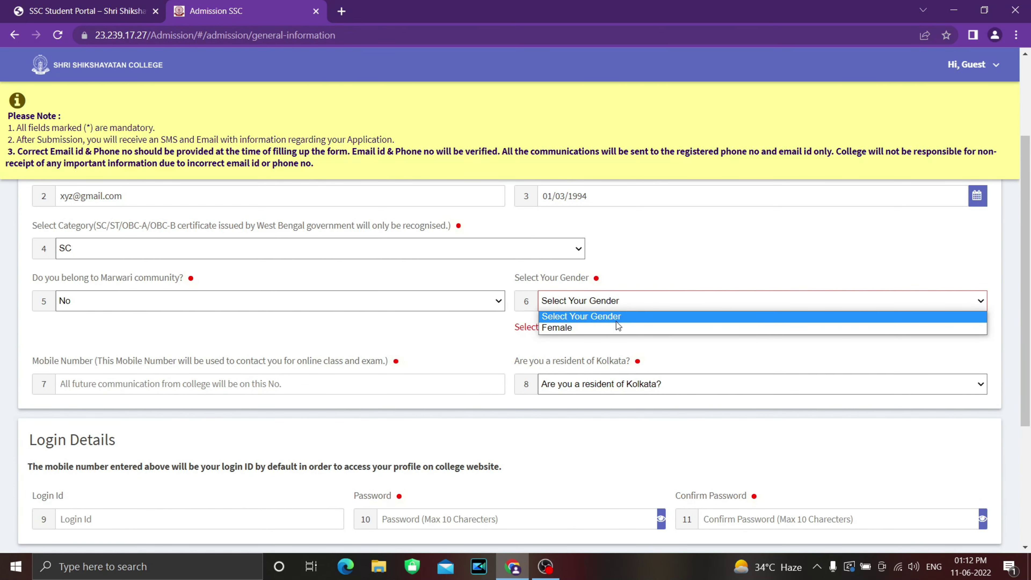
left_click(617, 329)
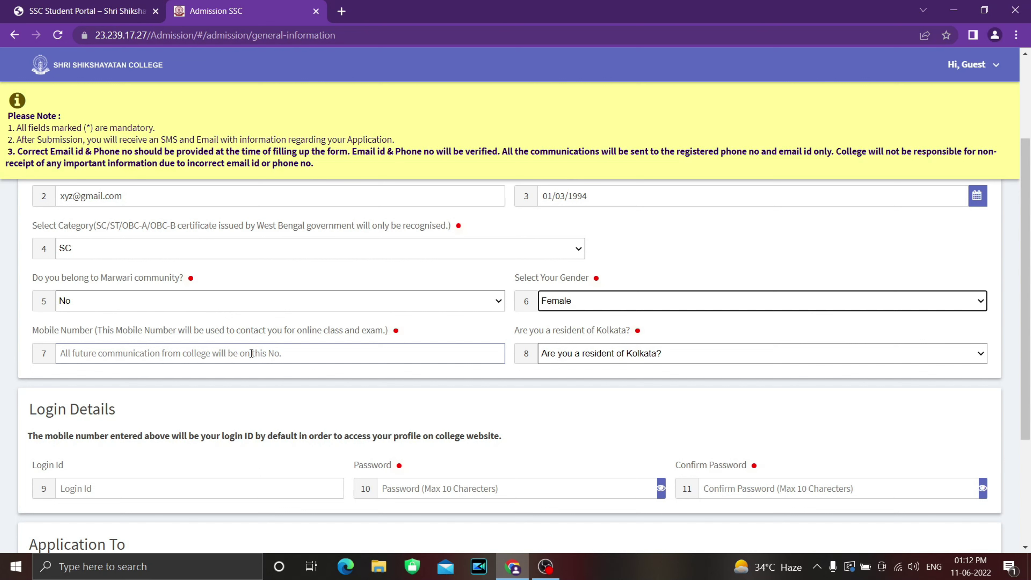
Step: Enter the applicant's mobile number and set Kolkata resident to Yes
left_click(252, 353)
type("9999999999")
left_click(640, 356)
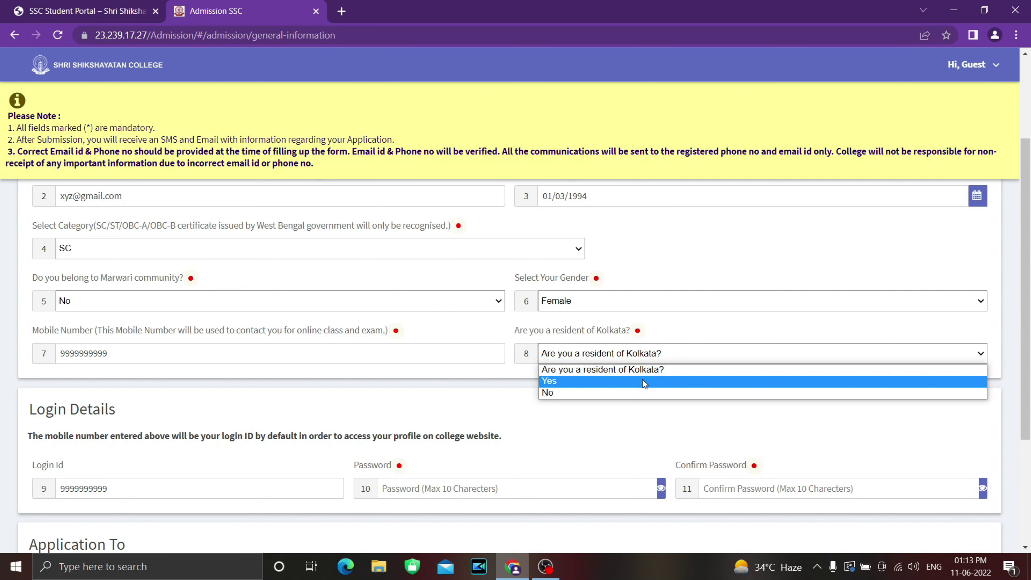
left_click(644, 382)
scroll(556, 406, "down", 2)
scroll(555, 406, "down", 2)
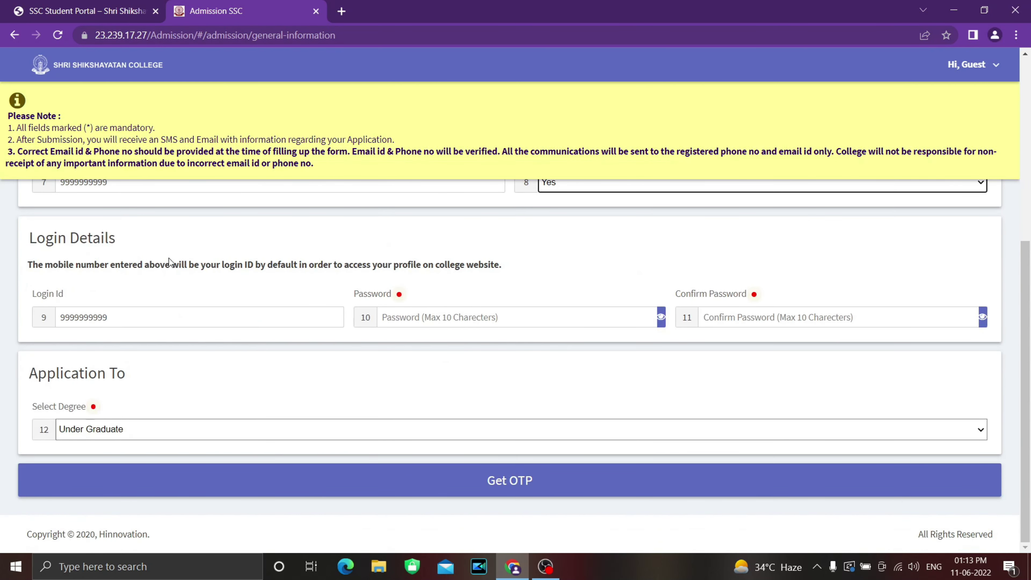
Step: Enter the account password in Password and Confirm Password, and select Under Graduate as the degree
left_click(71, 312)
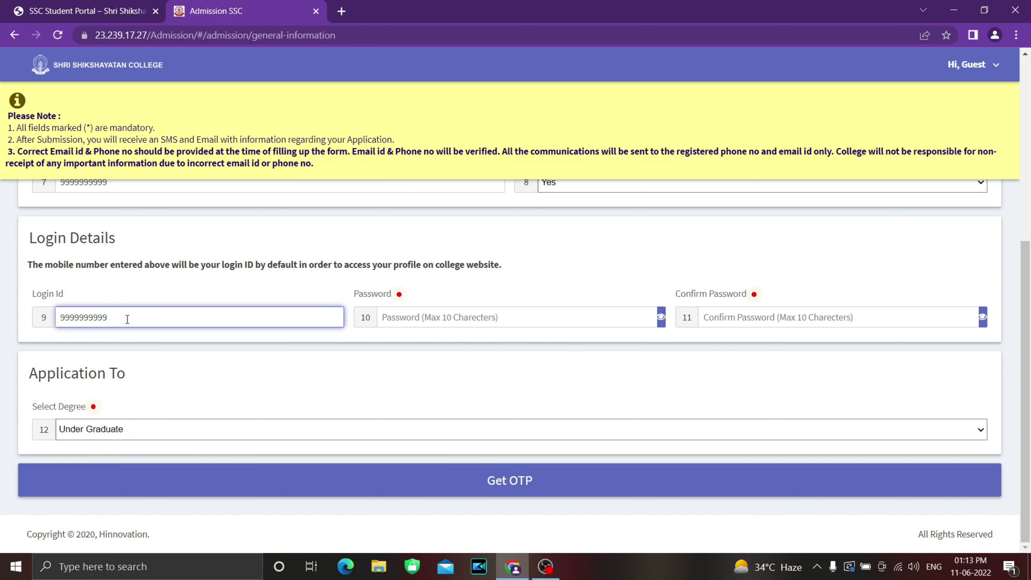
left_click(459, 313)
type("1234")
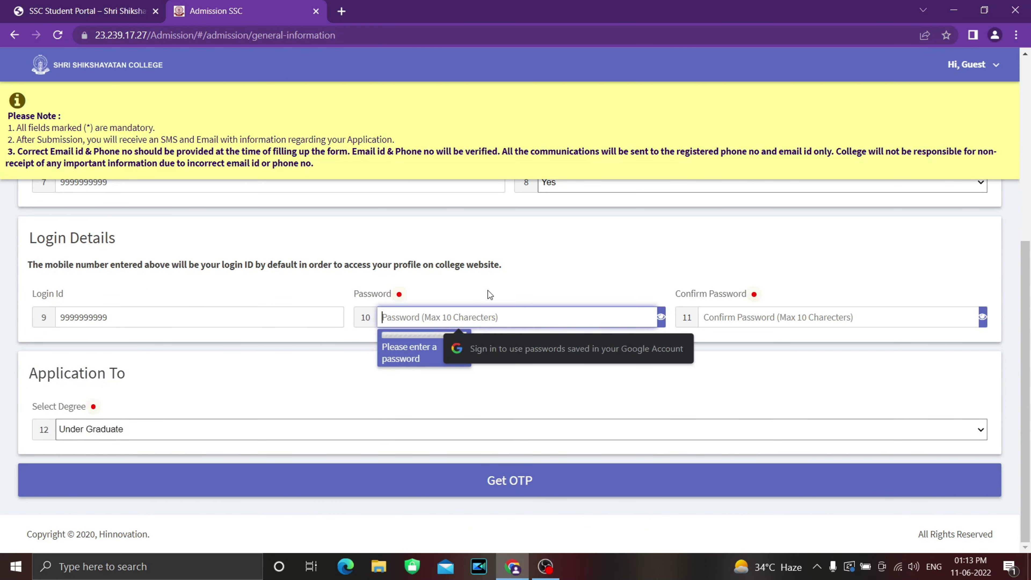
type("567890")
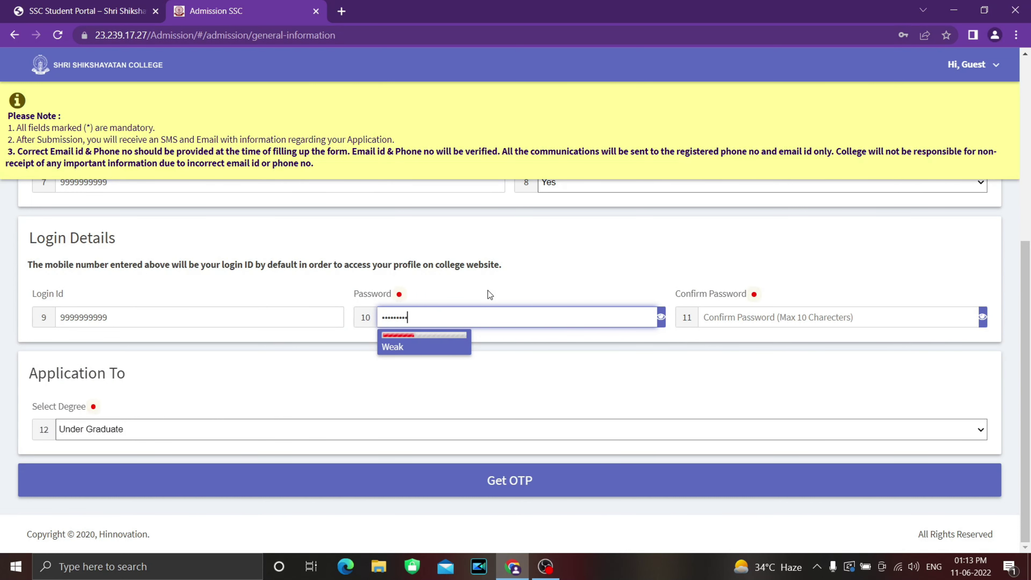
left_click(490, 294)
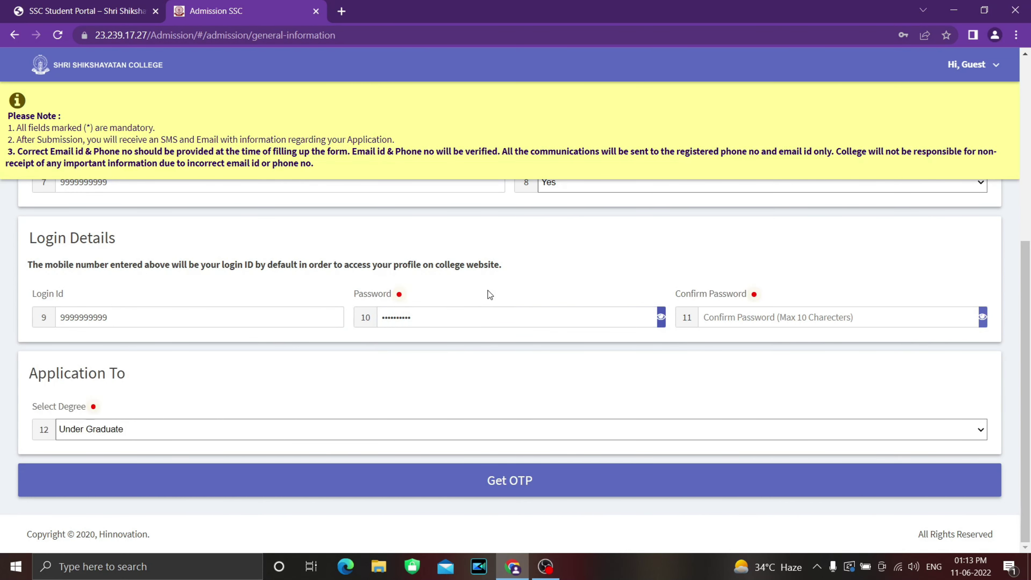
key("Tab")
type("12345")
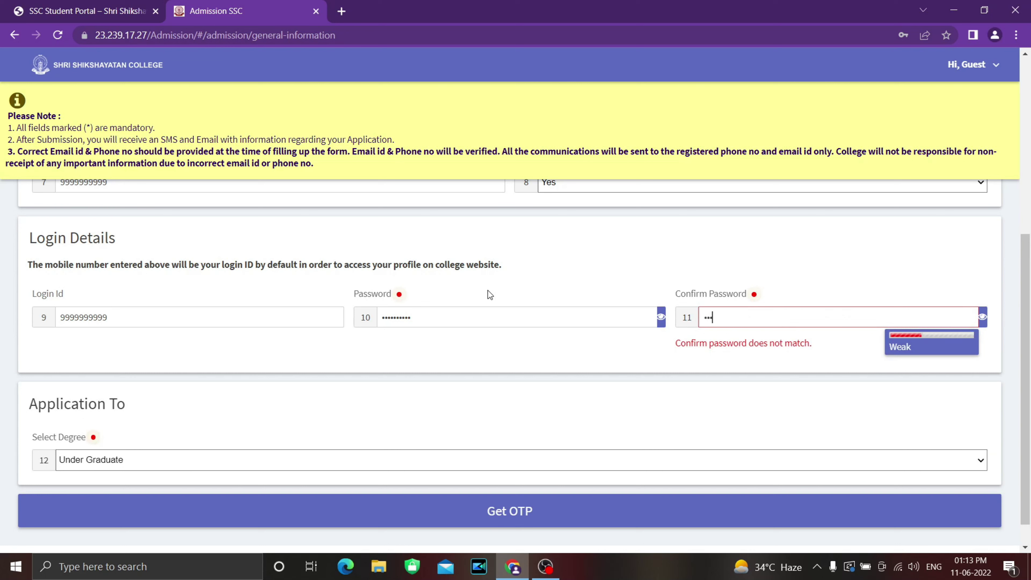
type("67890")
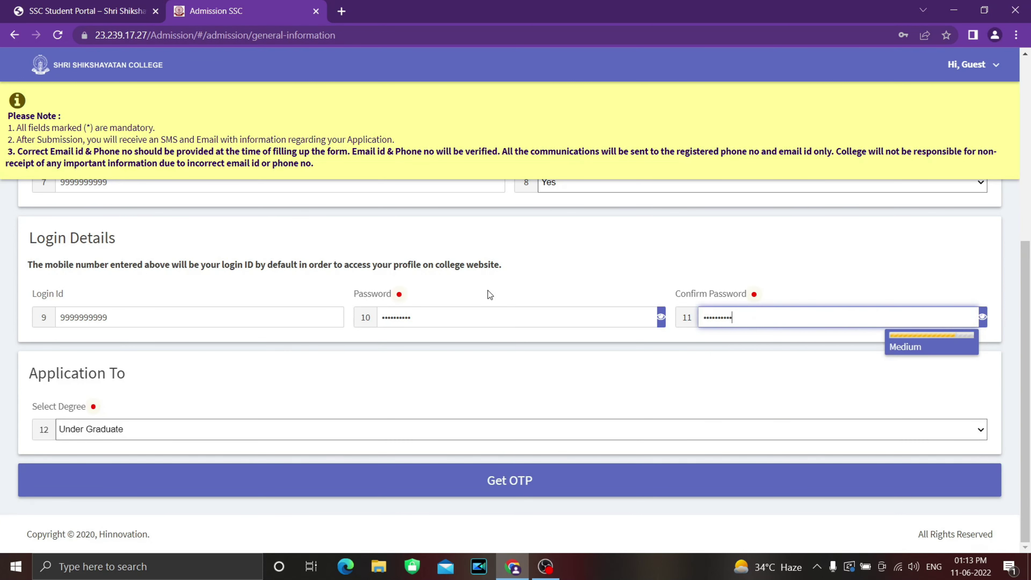
left_click(326, 386)
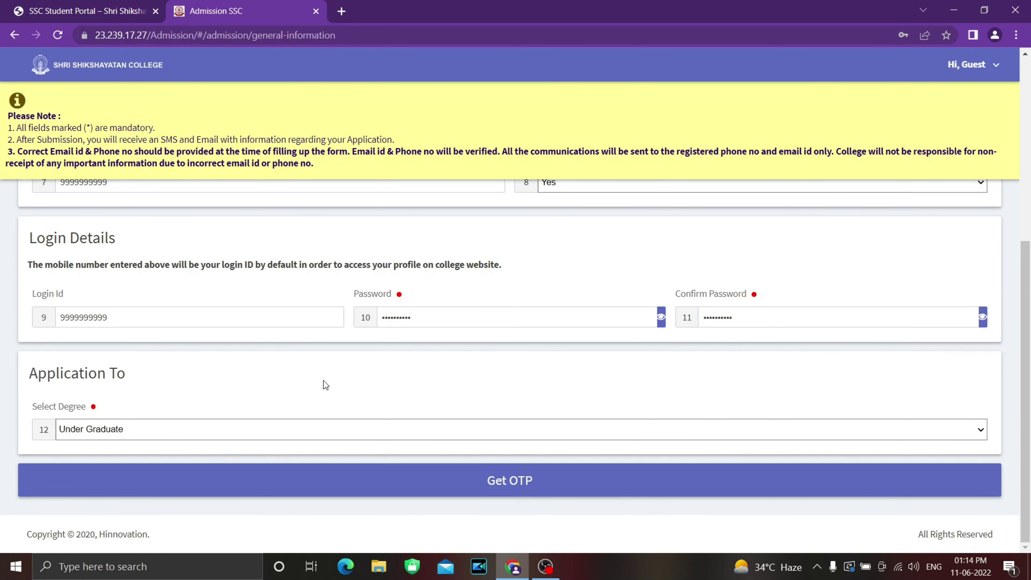
left_click(136, 430)
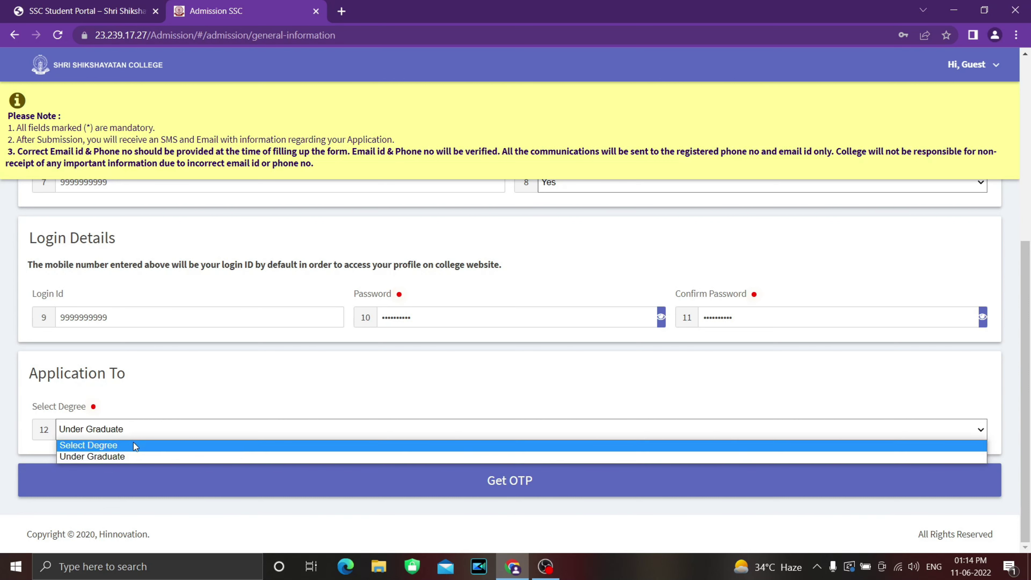
left_click(135, 457)
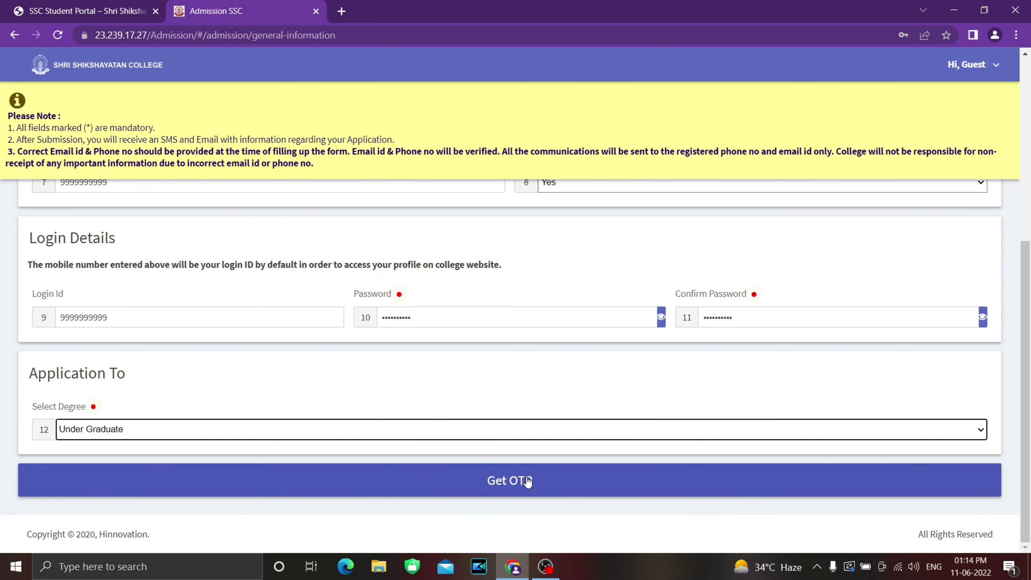
Step: Request the OTP to bring up the verification popup for the mobile and e-mail code
left_click(506, 482)
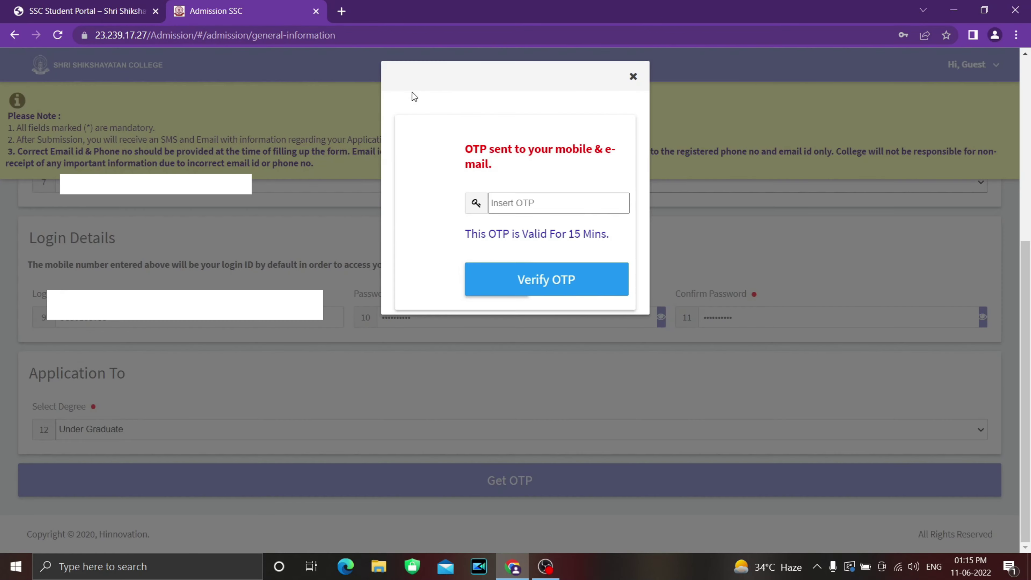